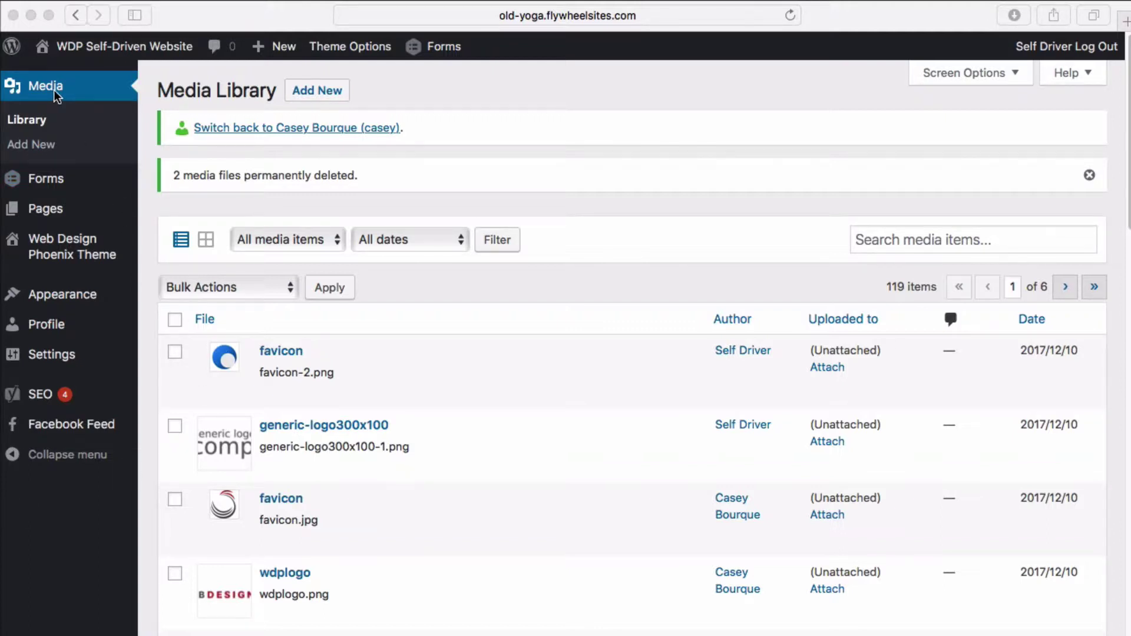
Switch the Media Library from the file list to a thumbnail grid.
left_click(447, 83)
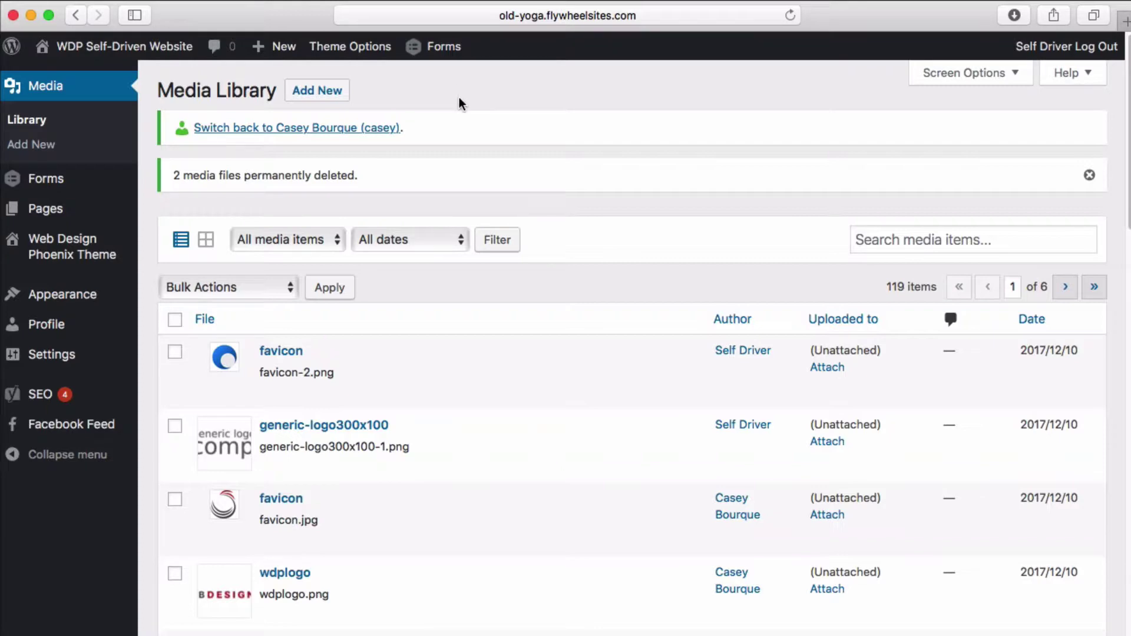
left_click(206, 239)
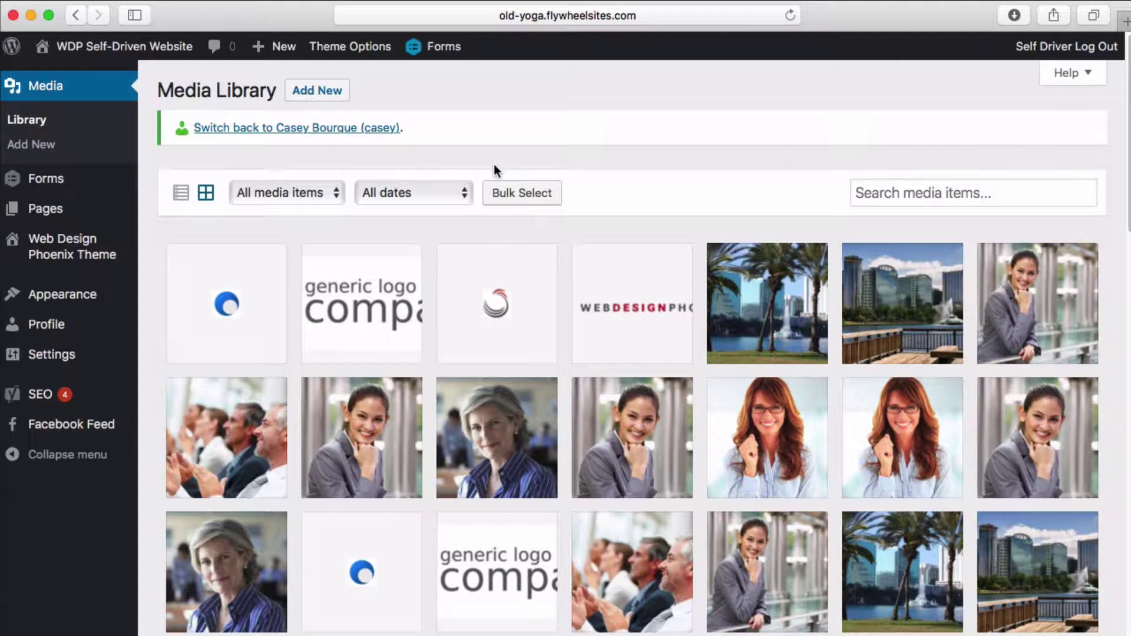
Upload Homepage-SEO-and-Techinical-Report_marfas.com_2017-12-13.pdf from the Desktop through Add New.
left_click(318, 89)
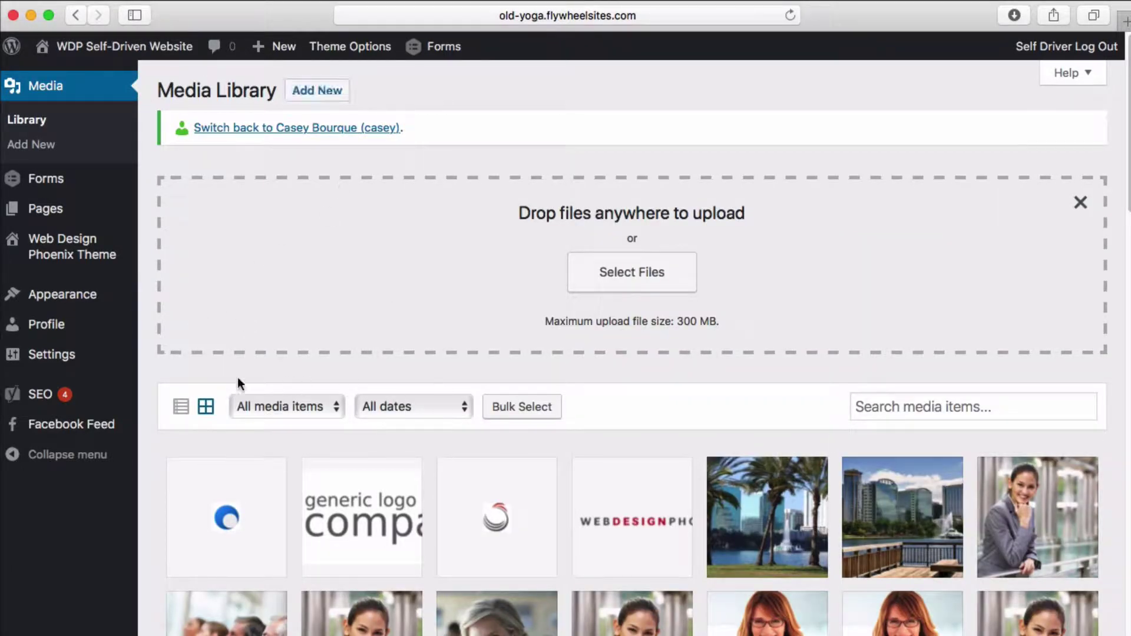
left_click(641, 282)
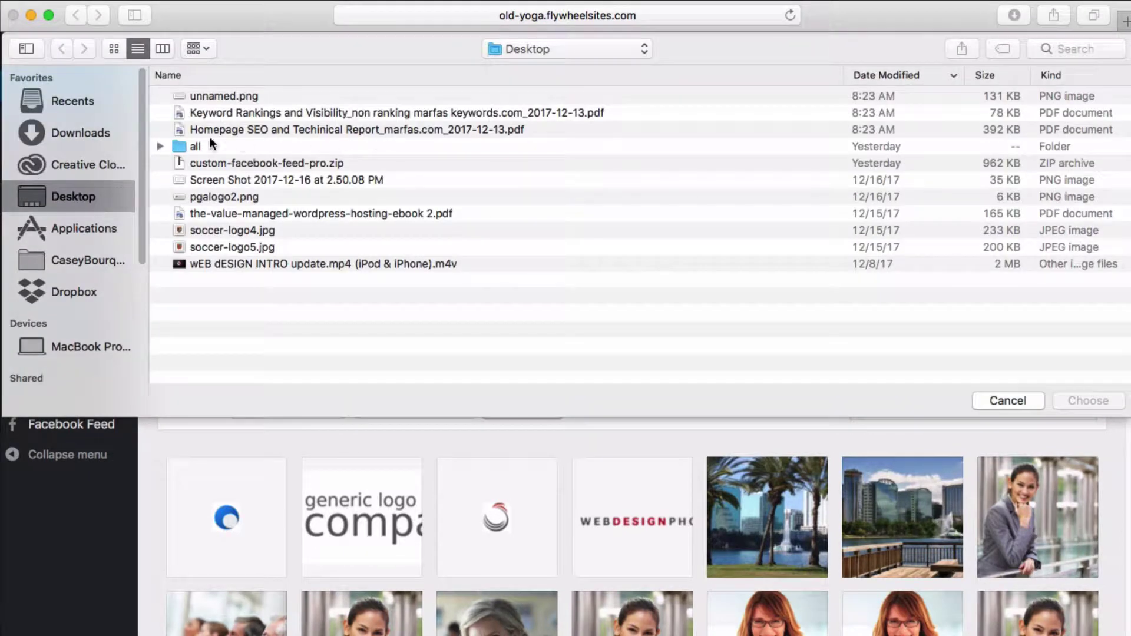
left_click(294, 129)
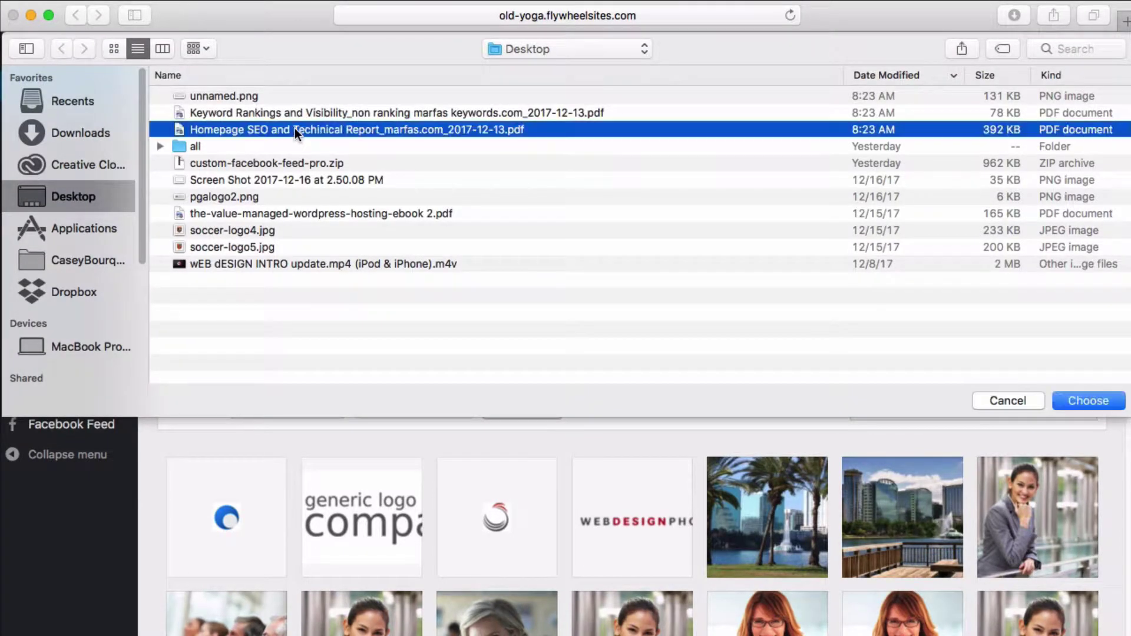
left_click(1096, 401)
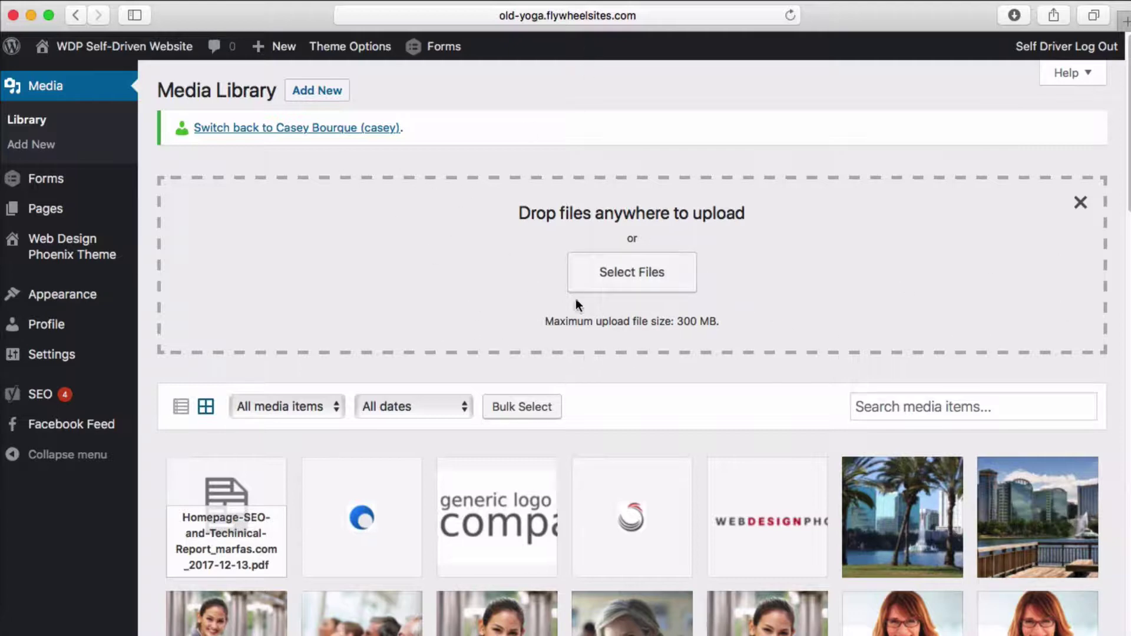
Drag-upload wEB-dESIGN-INTRO-update.mp4-iPod-iPhone.m4v and open its Attachment Details.
left_click_drag(1122, 236, 521, 260)
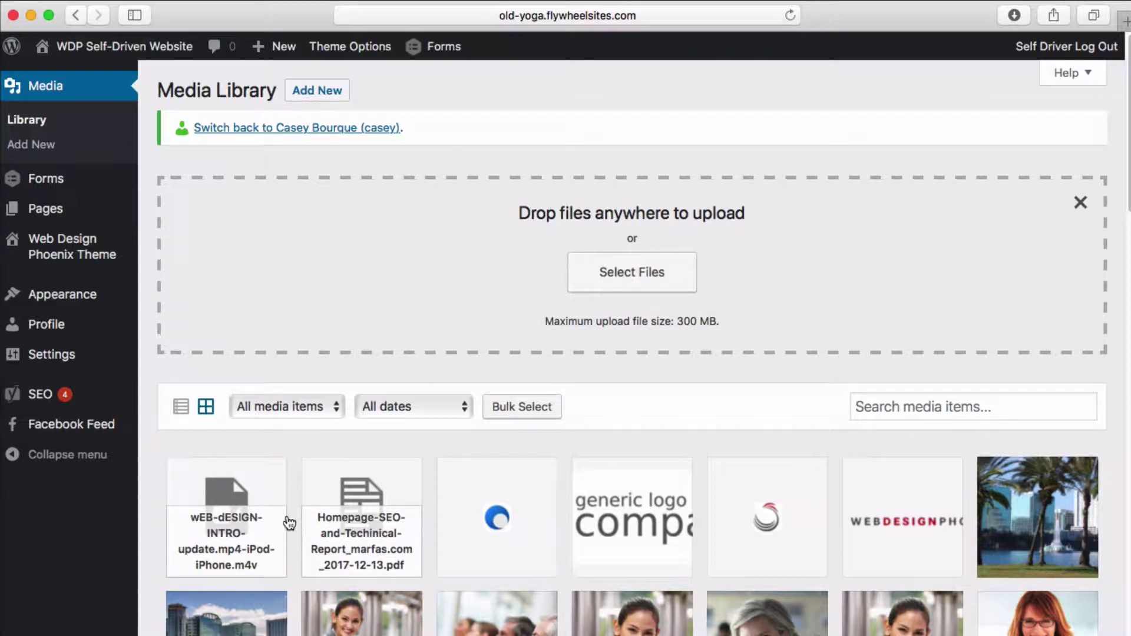
scroll(519, 446, "down", 2)
scroll(519, 446, "down", 5)
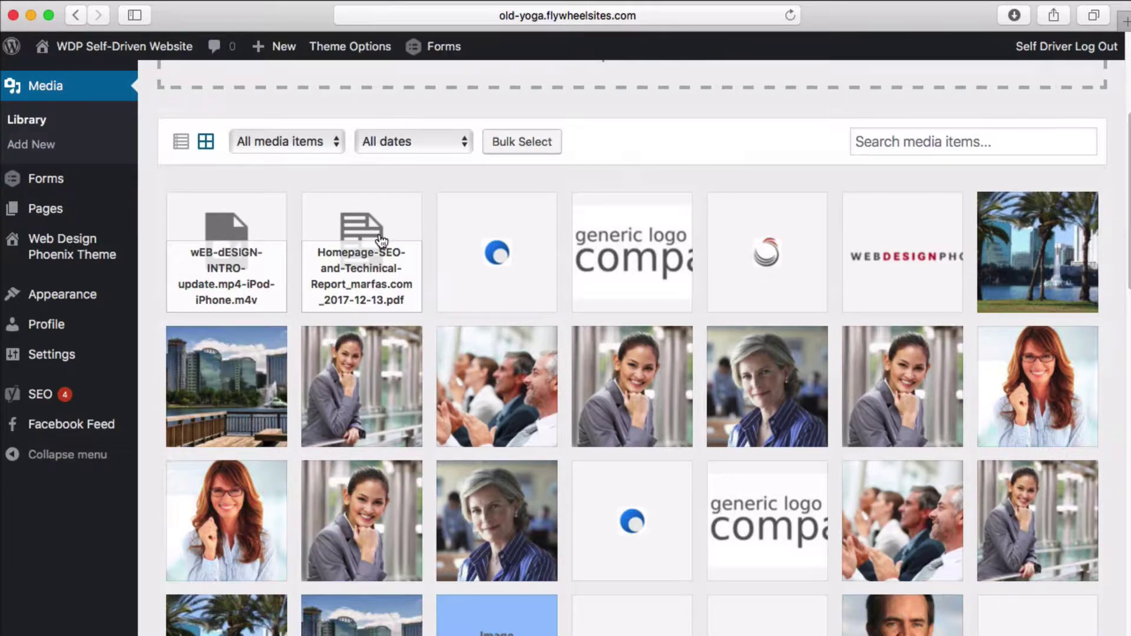
scroll(535, 285, "up", 5)
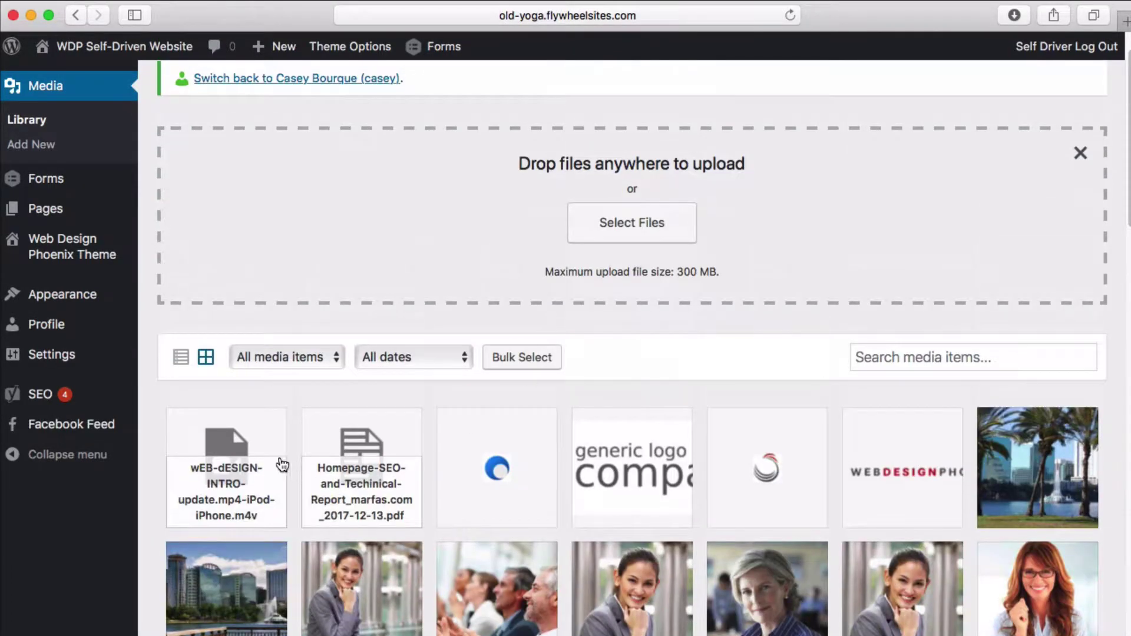
left_click(248, 444)
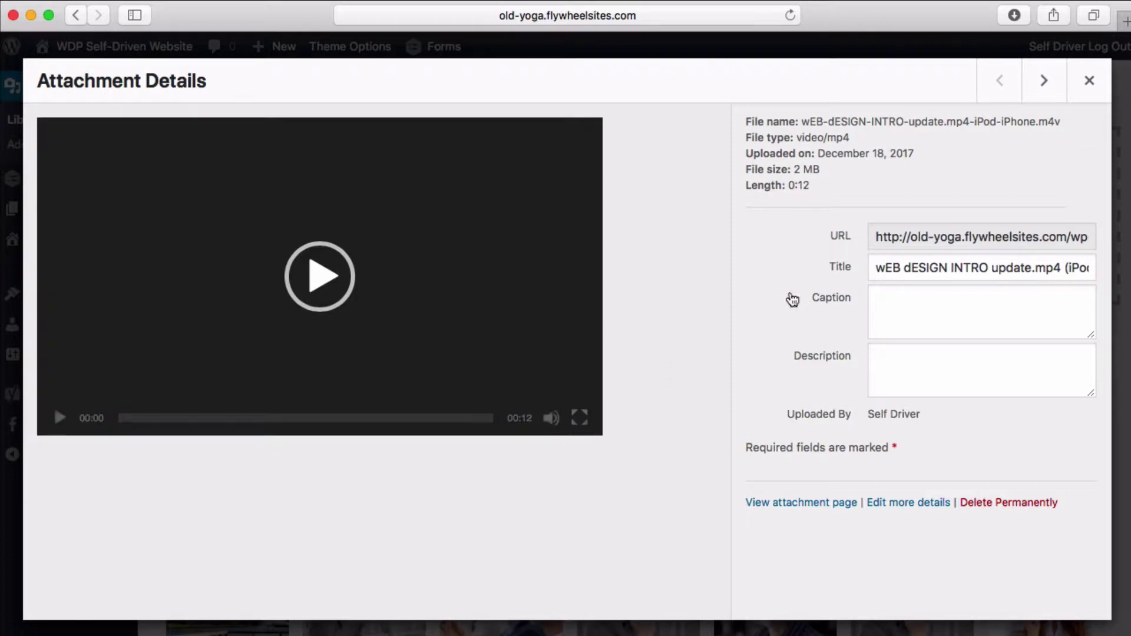
Copy the video's file URL, then close its Attachment Details.
left_click(931, 235)
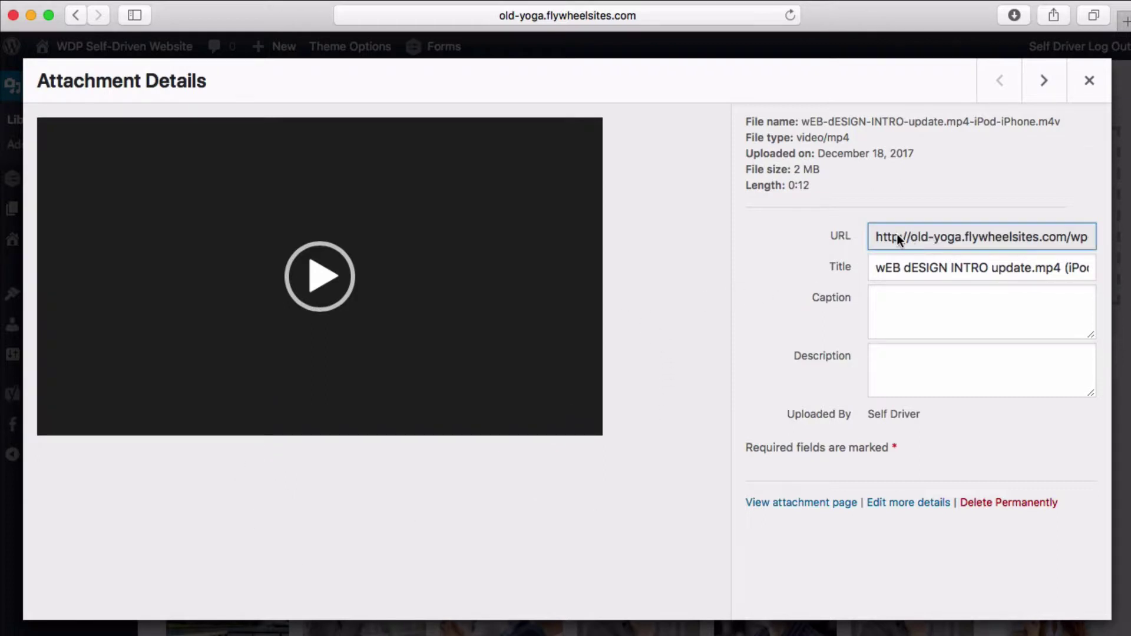
left_click_drag(878, 235, 1016, 239)
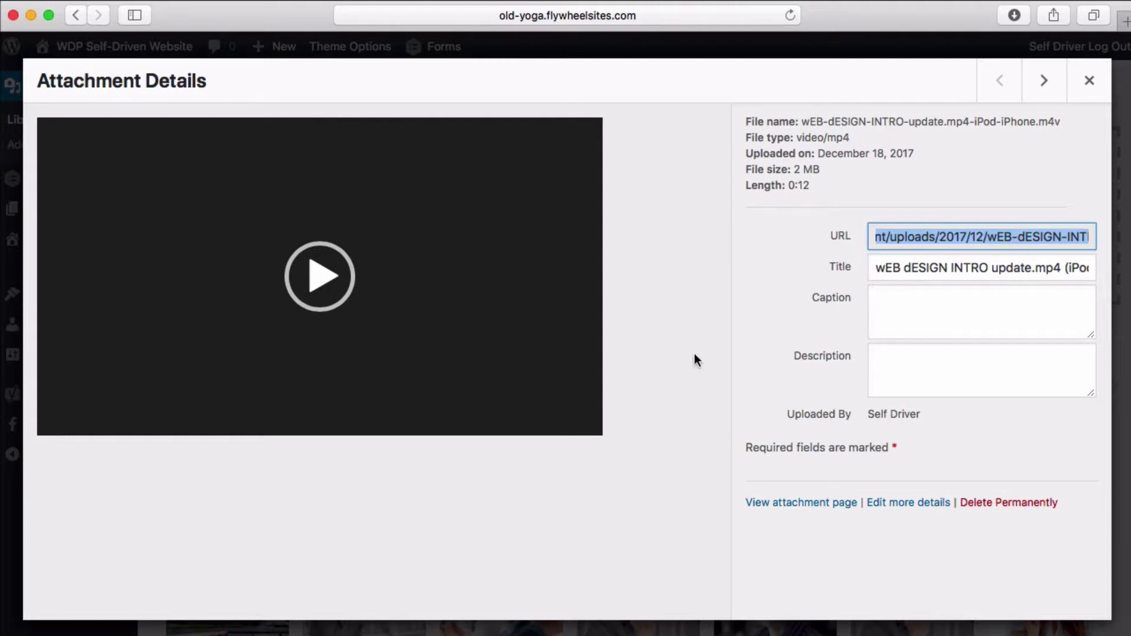
key("super+c")
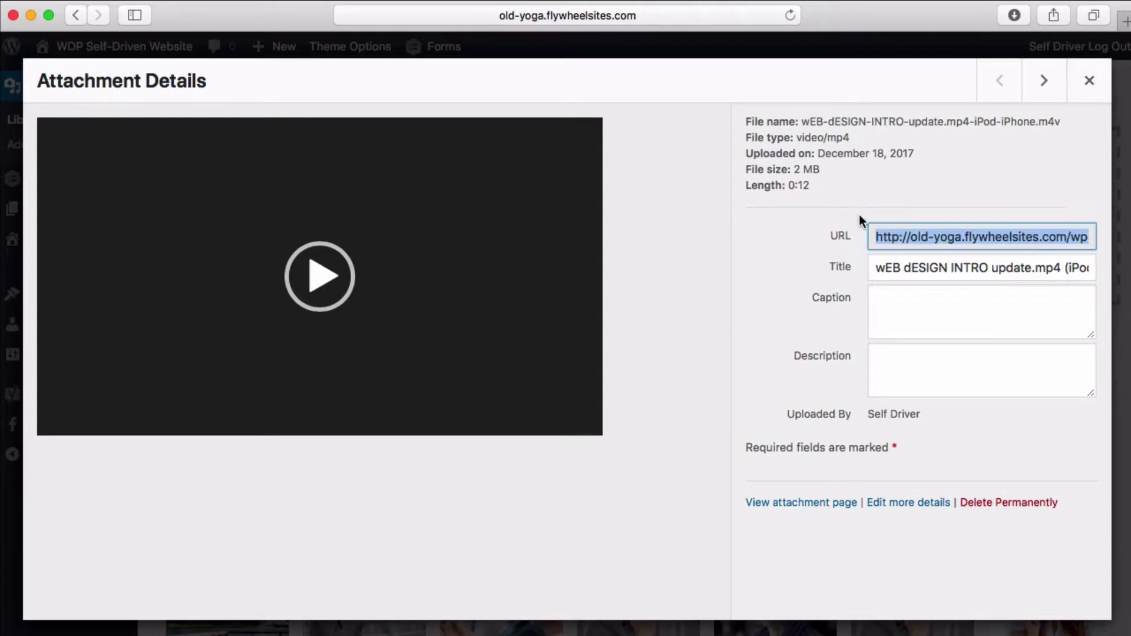
left_click(1090, 83)
scroll(525, 302, "down", 3)
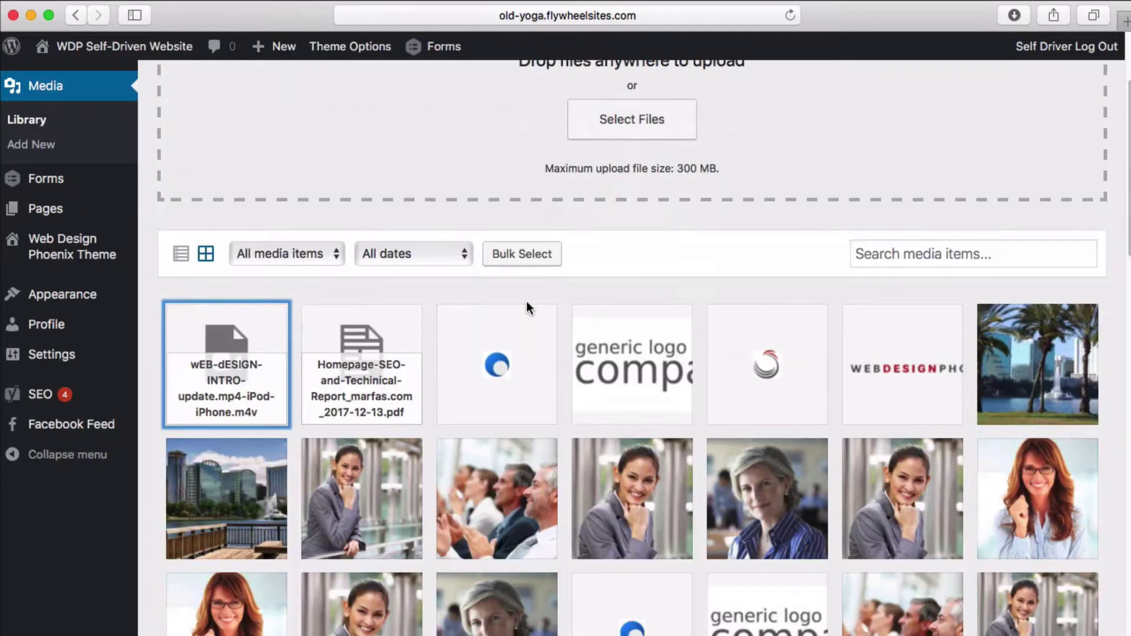
left_click(658, 507)
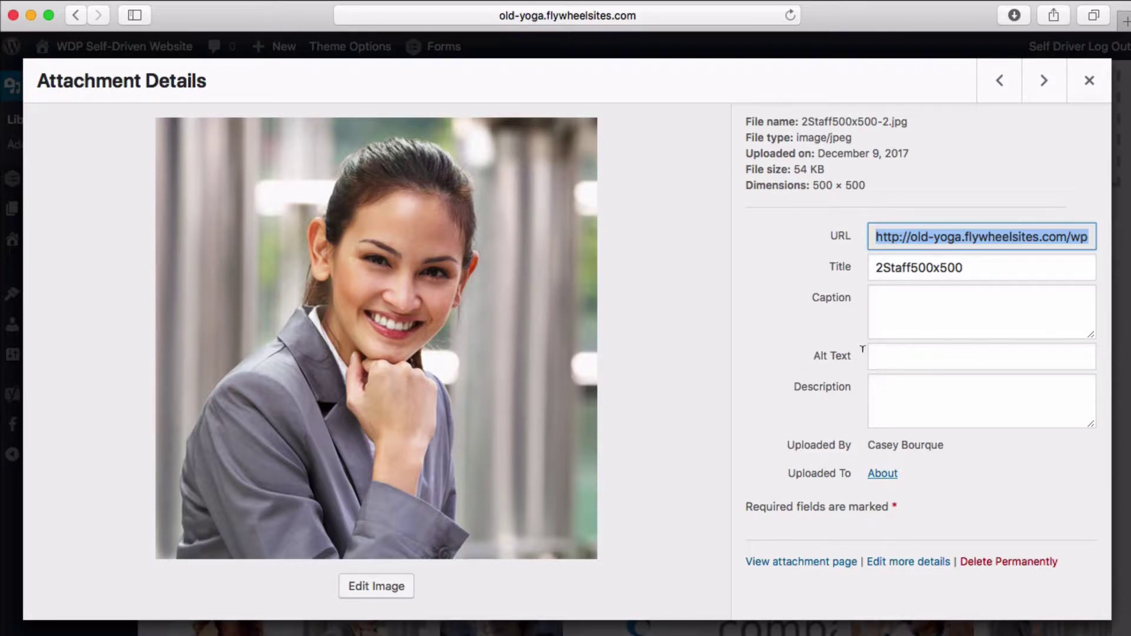
left_click(893, 354)
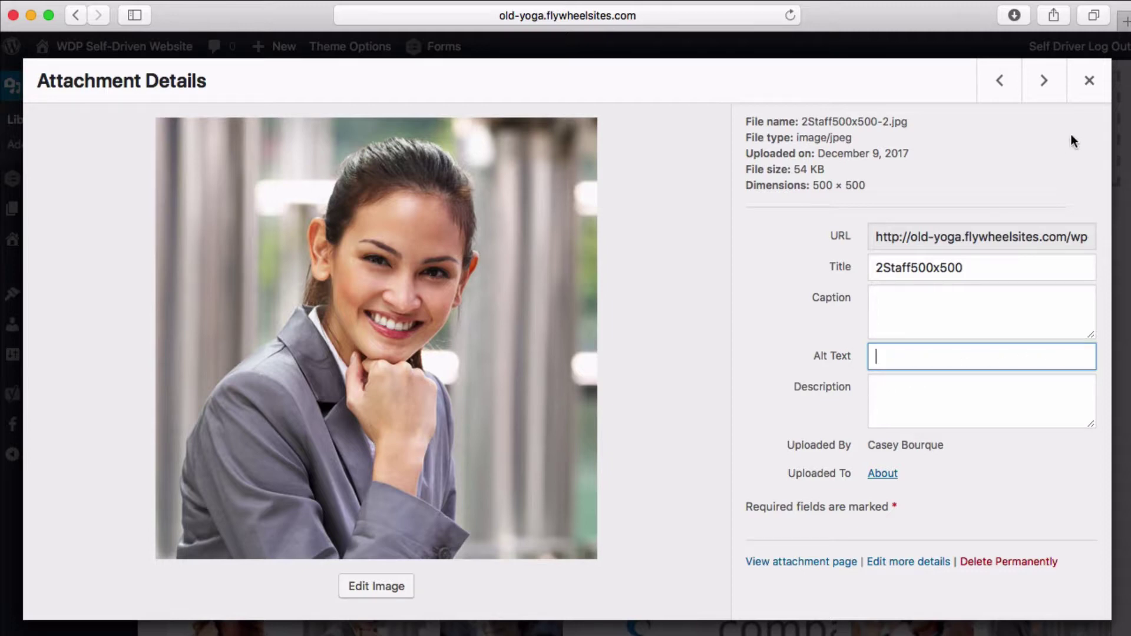
Close the staff photo's Attachment Details and scroll the grid to find the palm-tree image.
left_click(1089, 81)
scroll(506, 248, "up", 3)
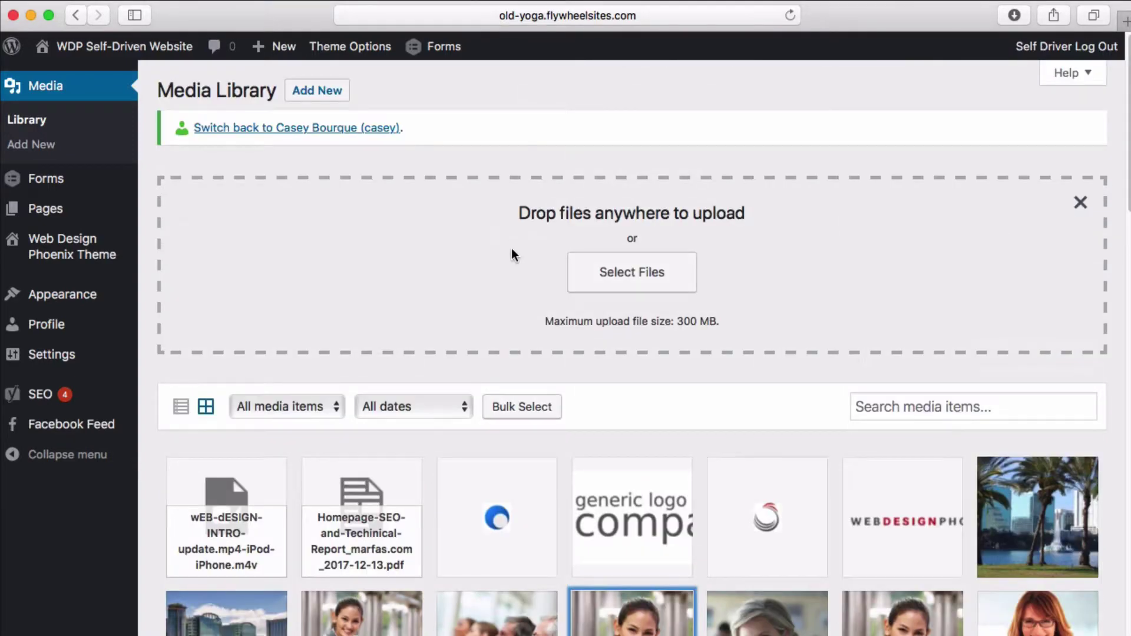
scroll(620, 318, "down", 4)
scroll(490, 454, "down", 5)
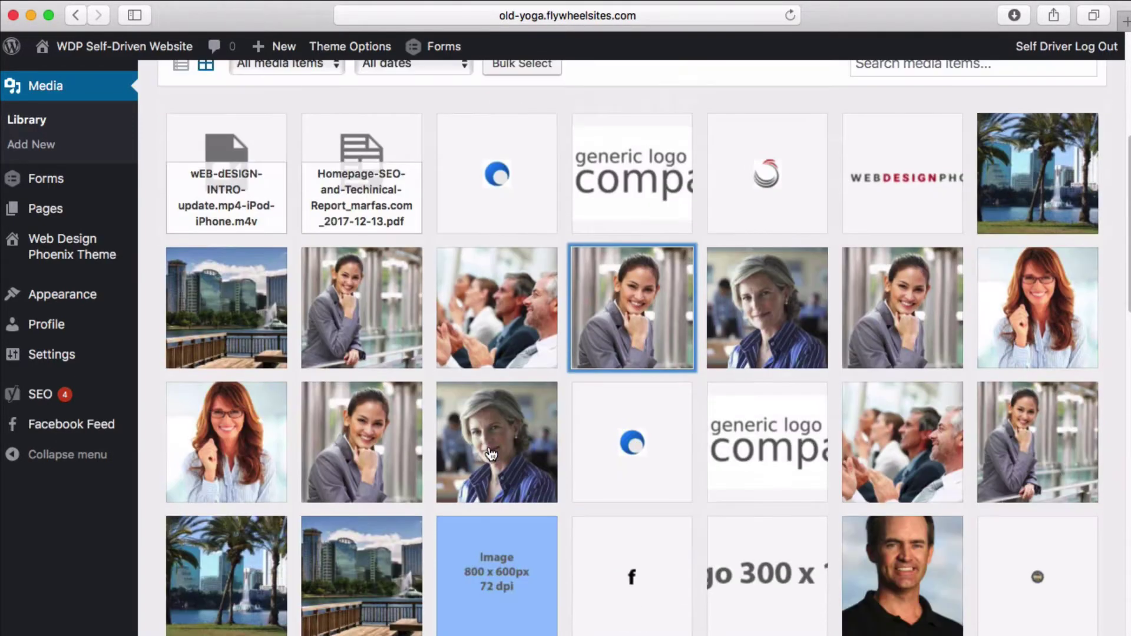
scroll(489, 424, "up", 8)
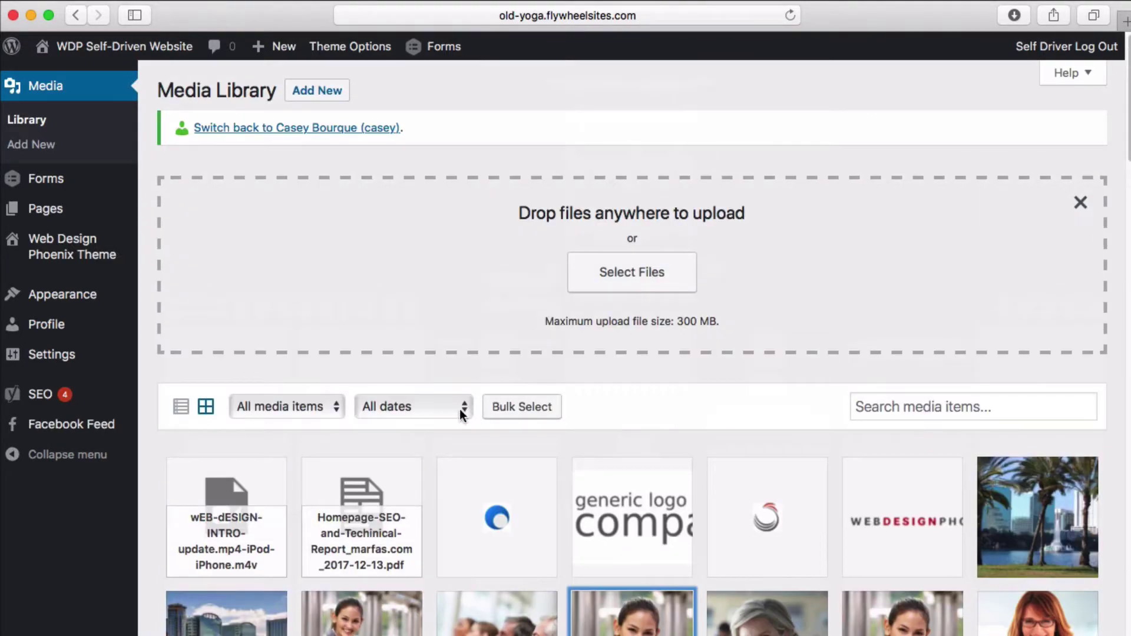
scroll(468, 330, "down", 10)
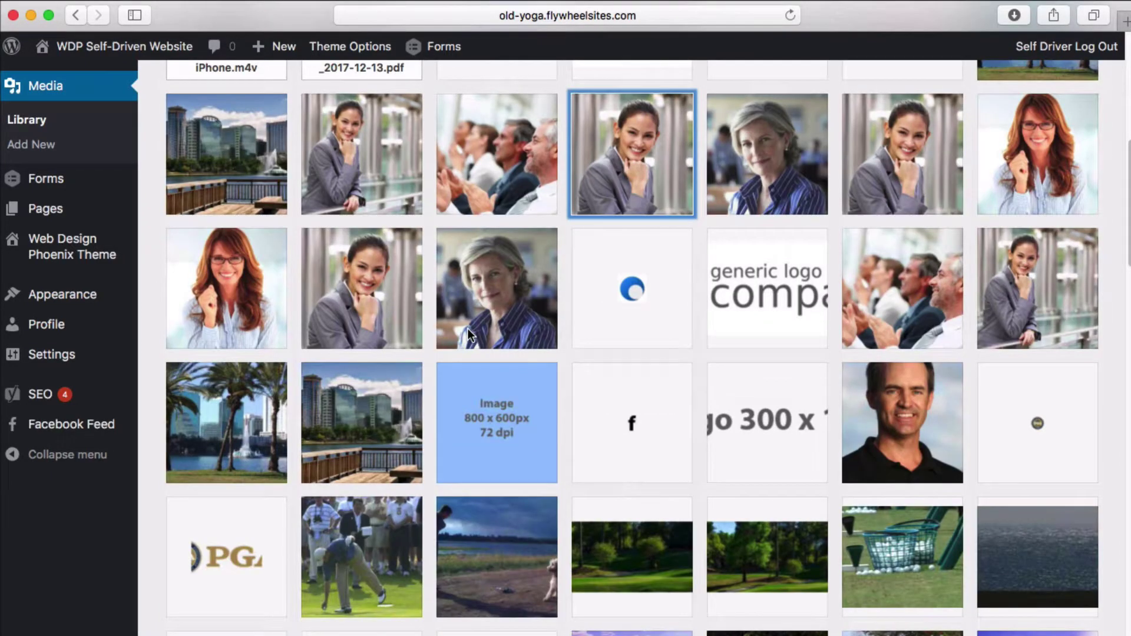
scroll(583, 341, "down", 1)
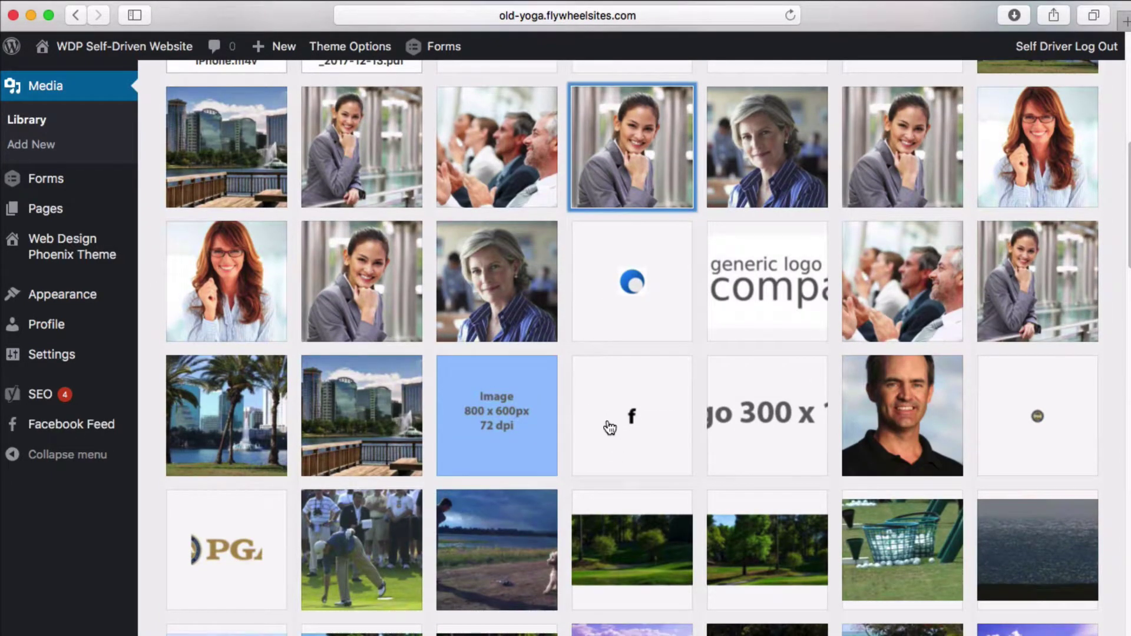
scroll(630, 406, "down", 1)
scroll(542, 315, "up", 10)
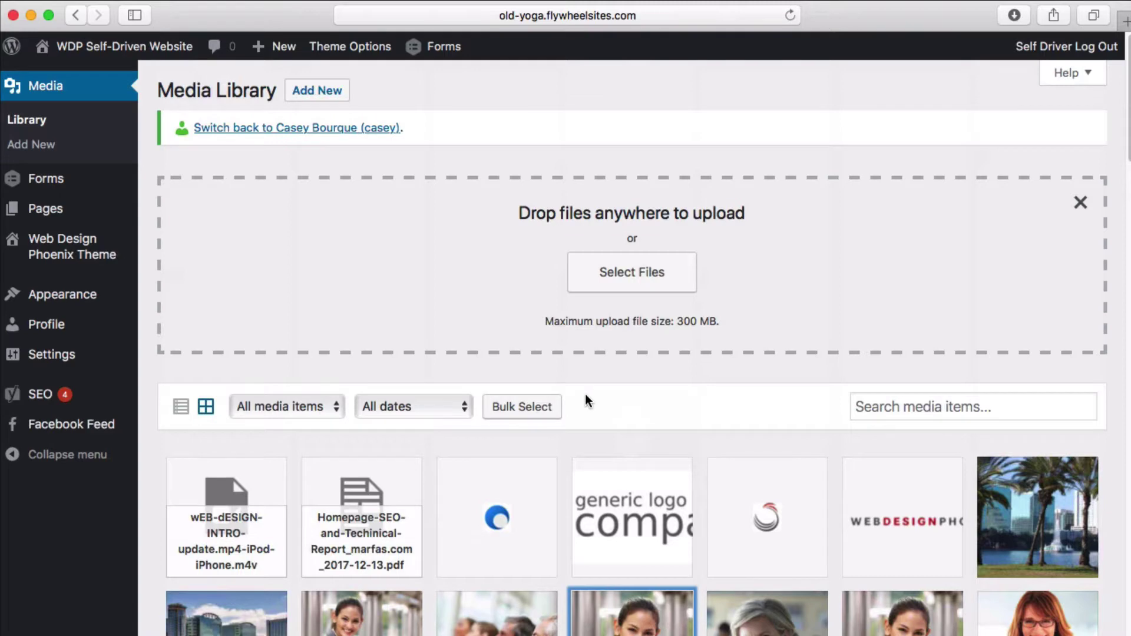
Open homepagebackground1500x1000.jpg's details and highlight its 205 KB file size.
left_click(1022, 520)
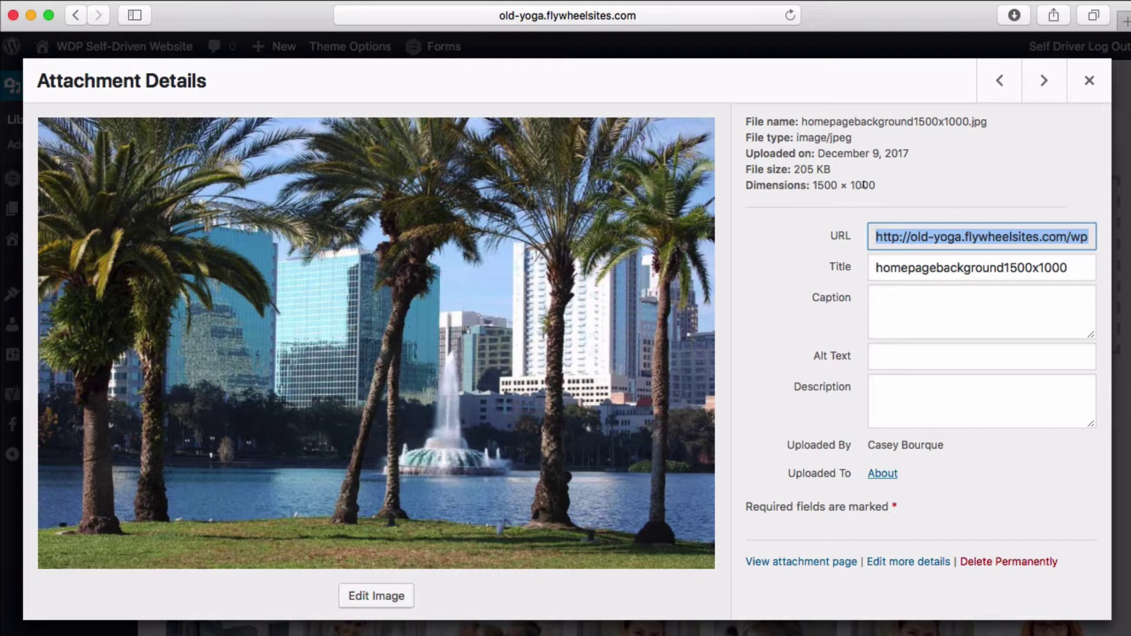
left_click_drag(833, 171, 794, 171)
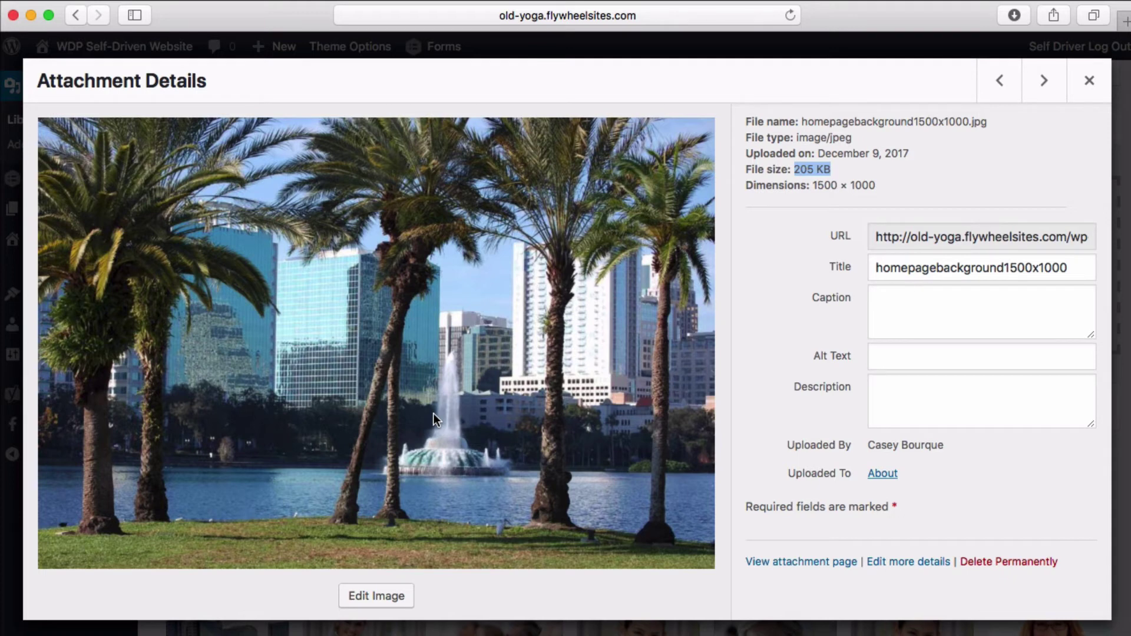
Close the background image's details and switch the Media Library back to list view.
left_click(1089, 80)
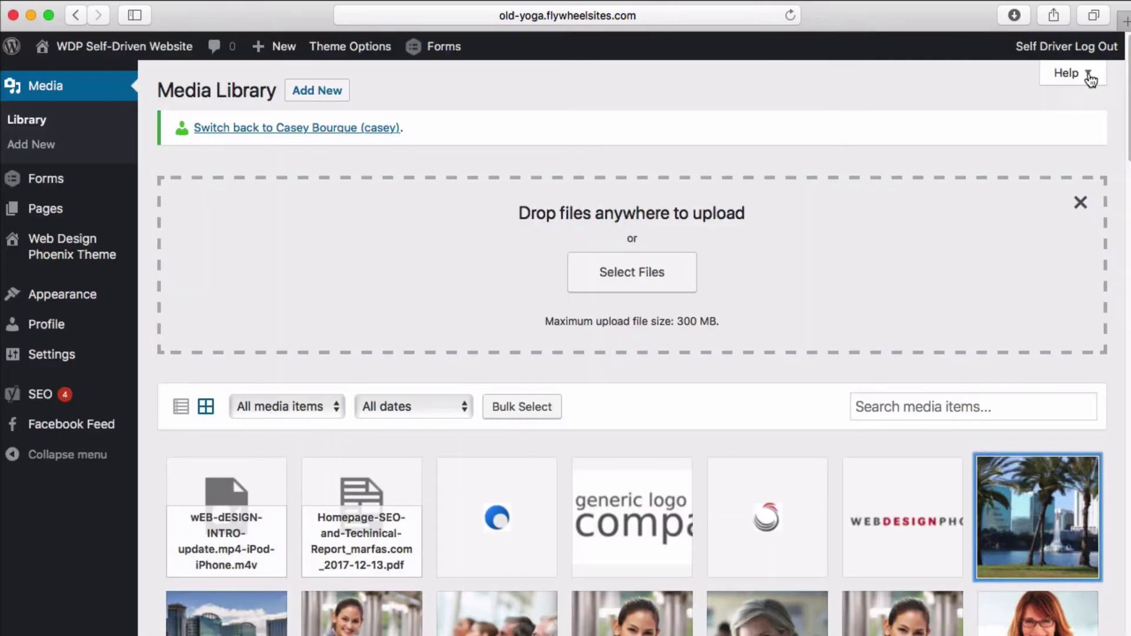
scroll(423, 348, "down", 15)
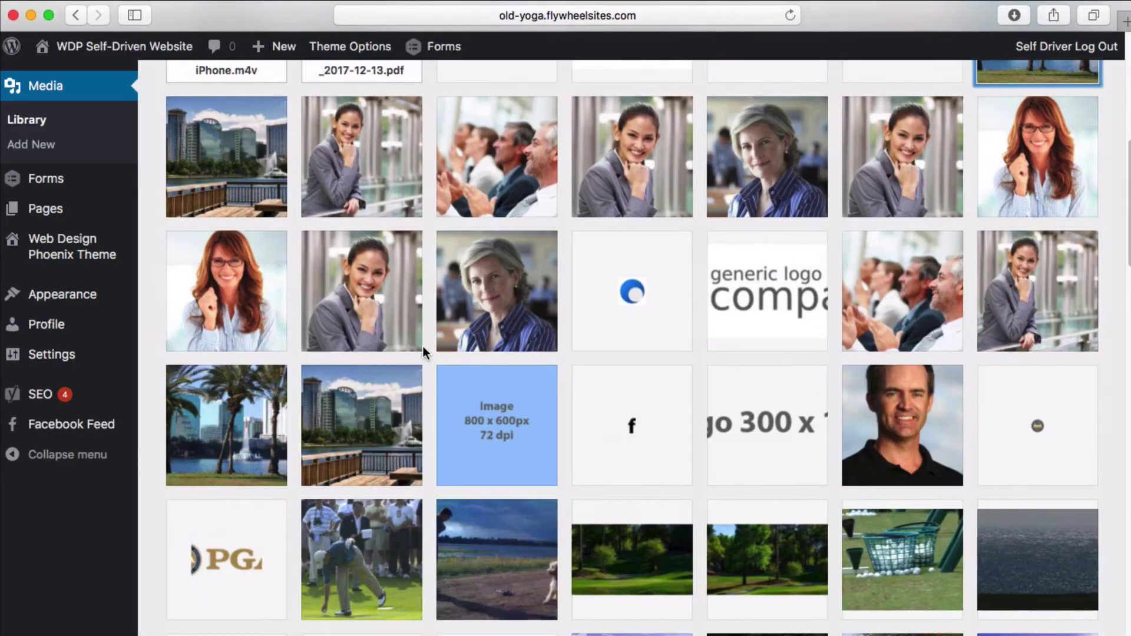
scroll(424, 354, "up", 15)
scroll(423, 353, "up", 5)
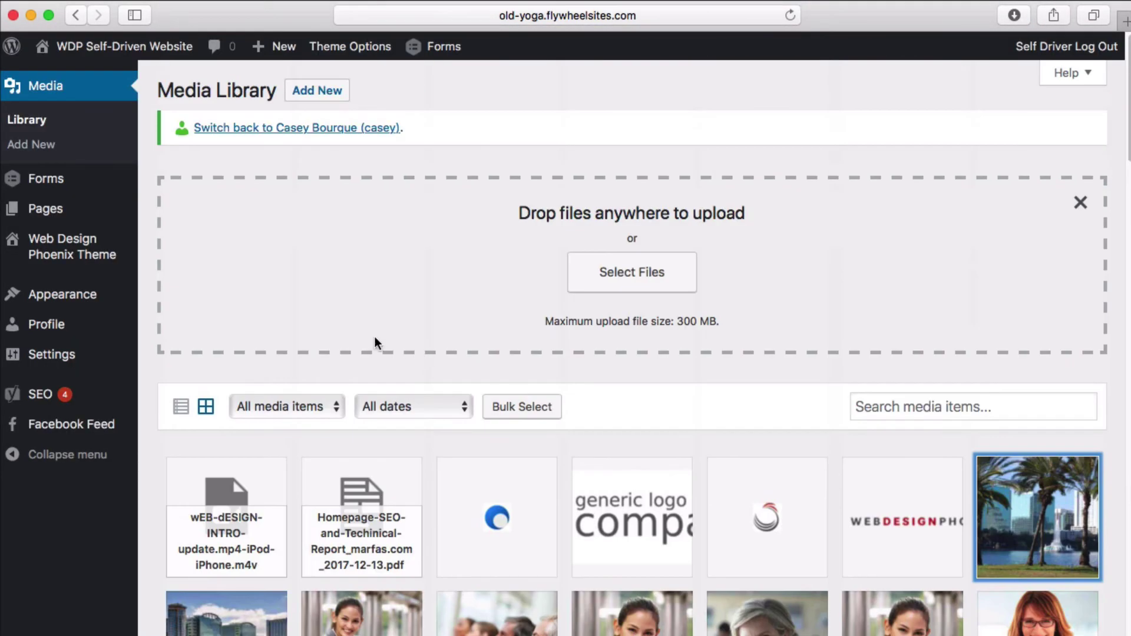
scroll(423, 520, "down", 3)
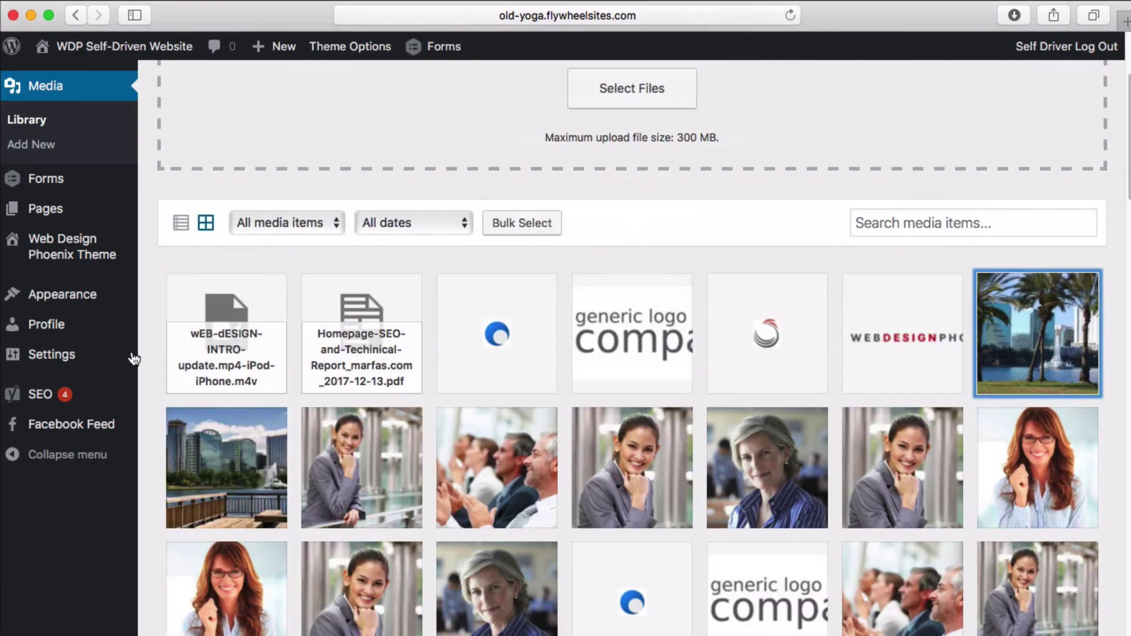
left_click(184, 228)
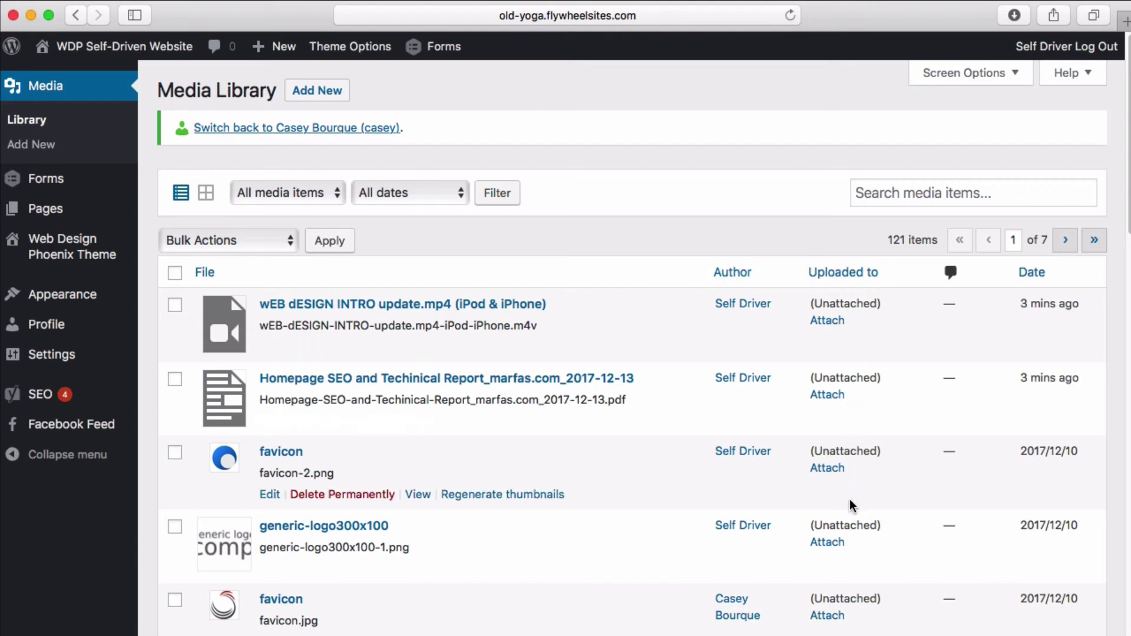
scroll(849, 499, "down", 2)
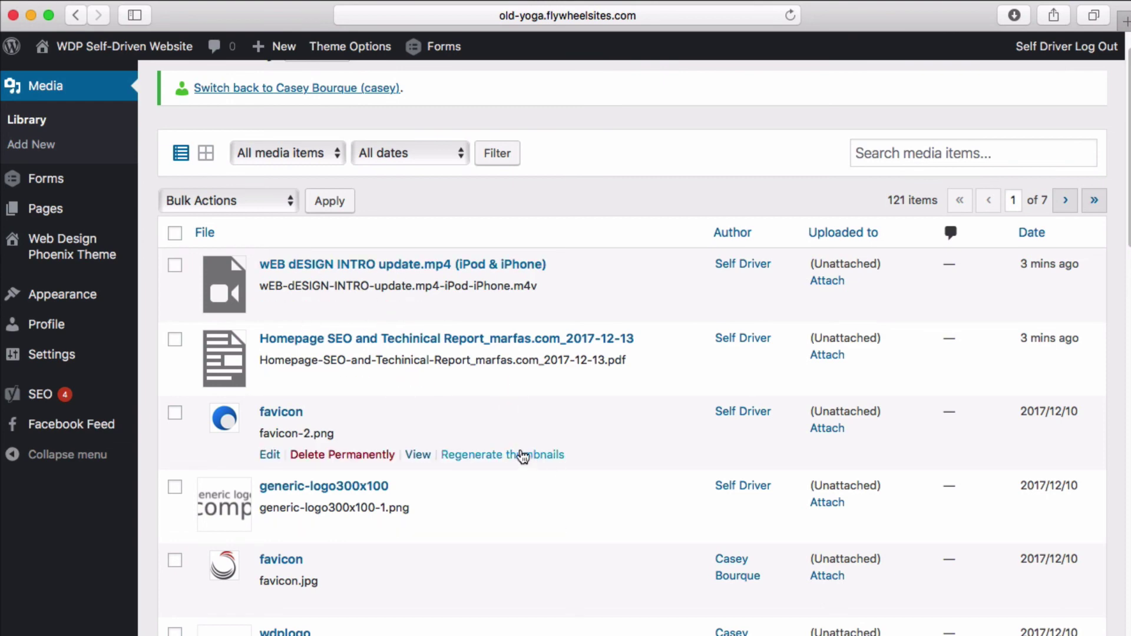
scroll(533, 401, "down", 10)
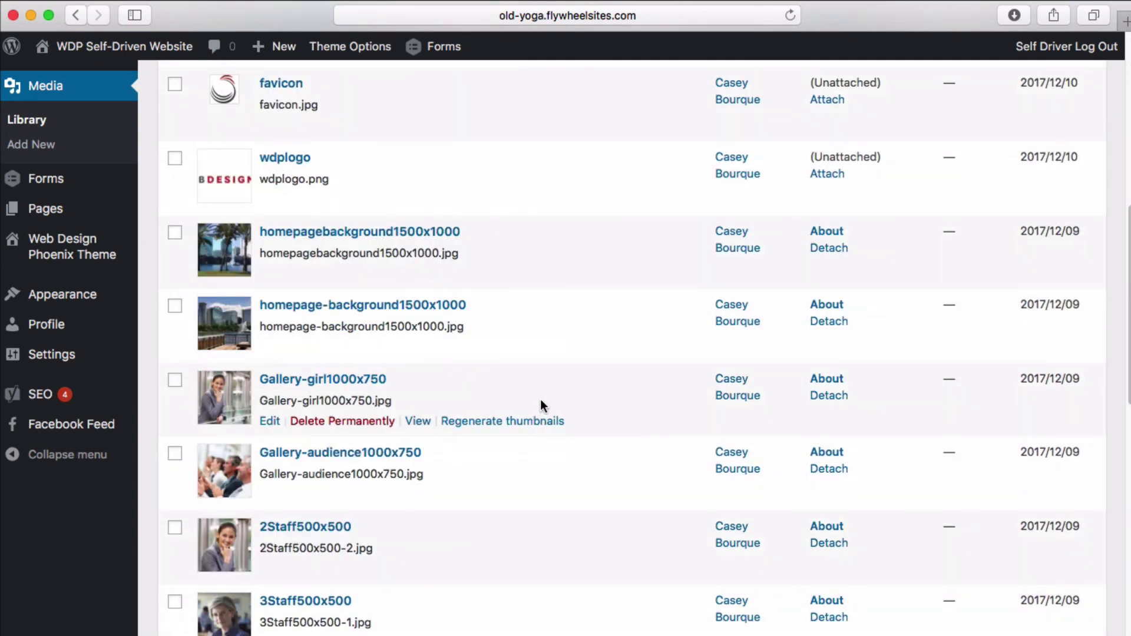